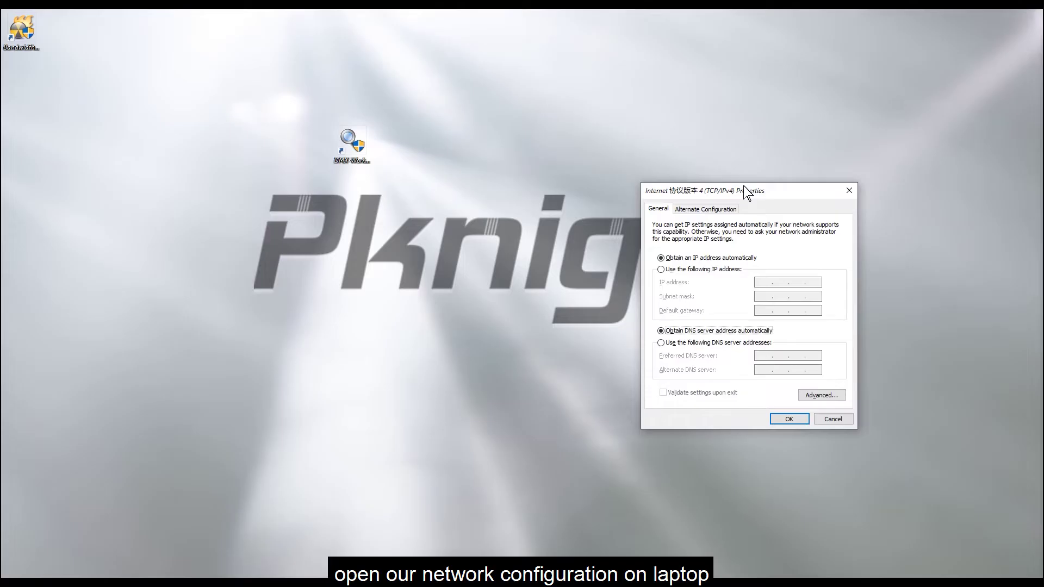
# Step: Assign the laptop's IPv4 connection the static address 10.1.1.2 with subnet mask 255.0.0.0
pyautogui.moveTo(761, 191); pyautogui.dragTo(629, 140)
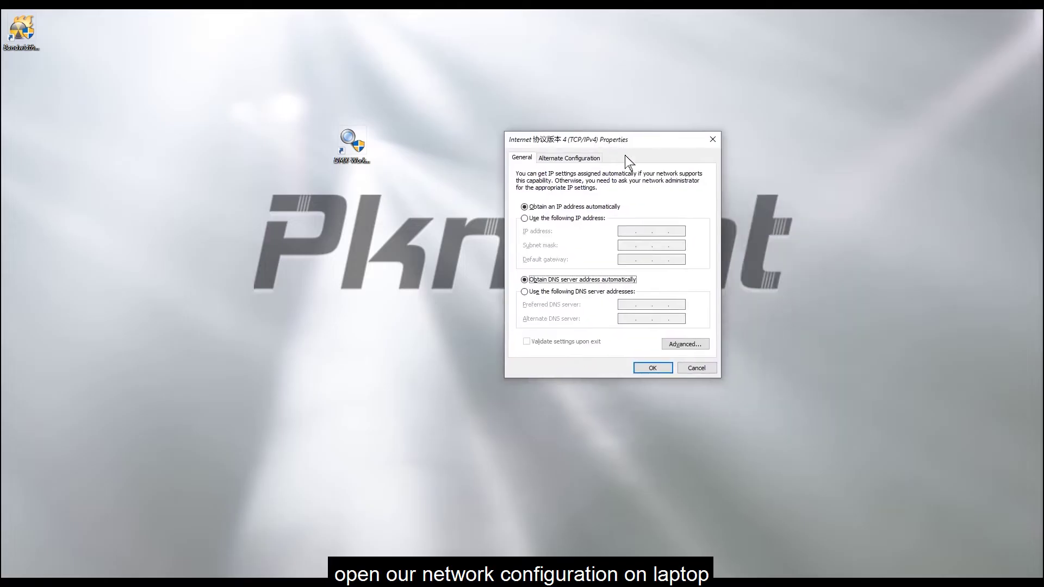
pyautogui.click(583, 220)
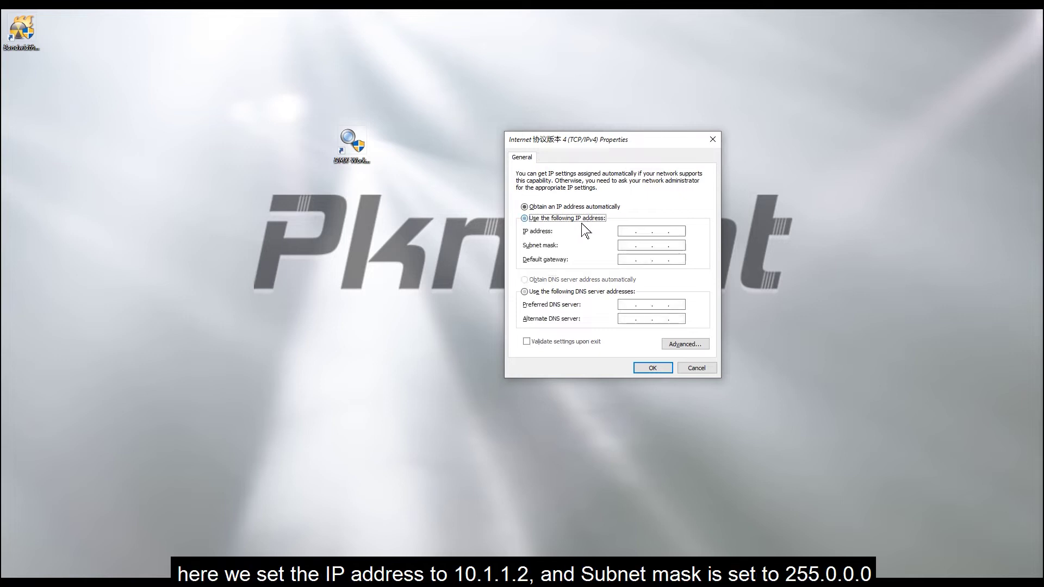
pyautogui.click(628, 231)
pyautogui.write('10 . 1 . 1 . 2')
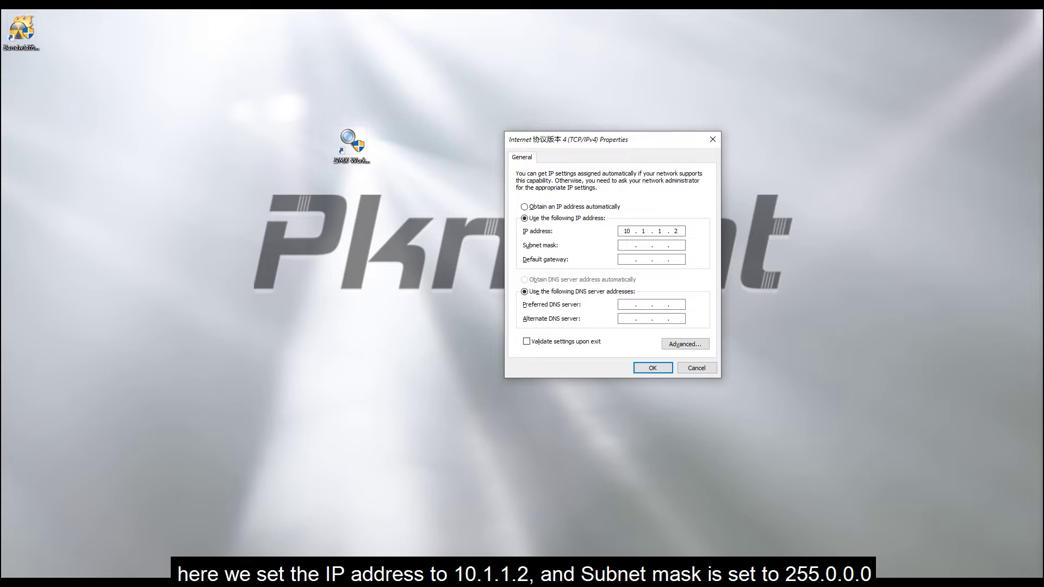
pyautogui.press('Tab')
pyautogui.click(661, 369)
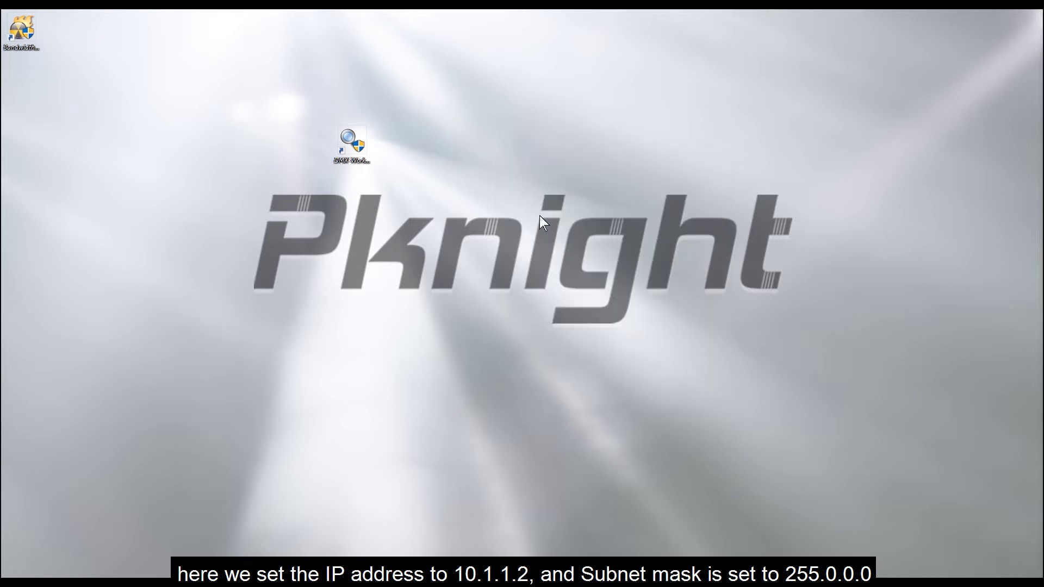
# Step: Launch DMX-Workshop and choose host address 10.1.1.2 as its network interface card
pyautogui.click(350, 140)
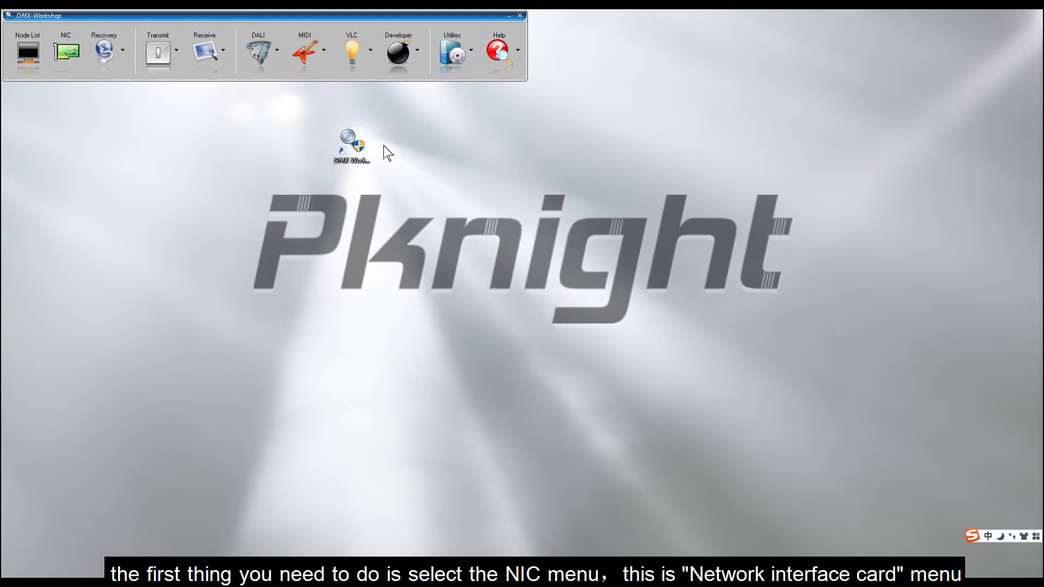
pyautogui.click(58, 48)
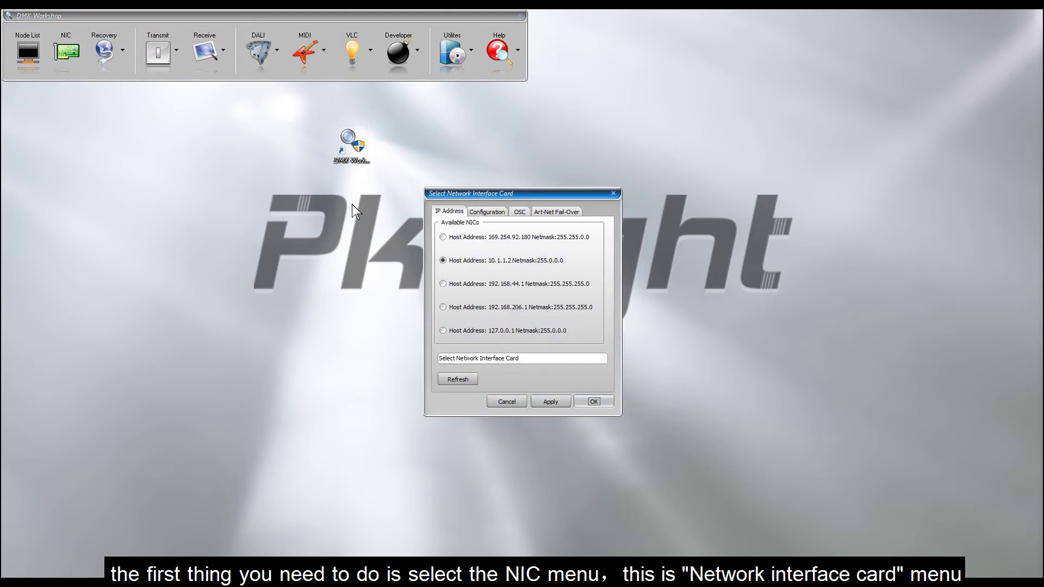
pyautogui.click(455, 261)
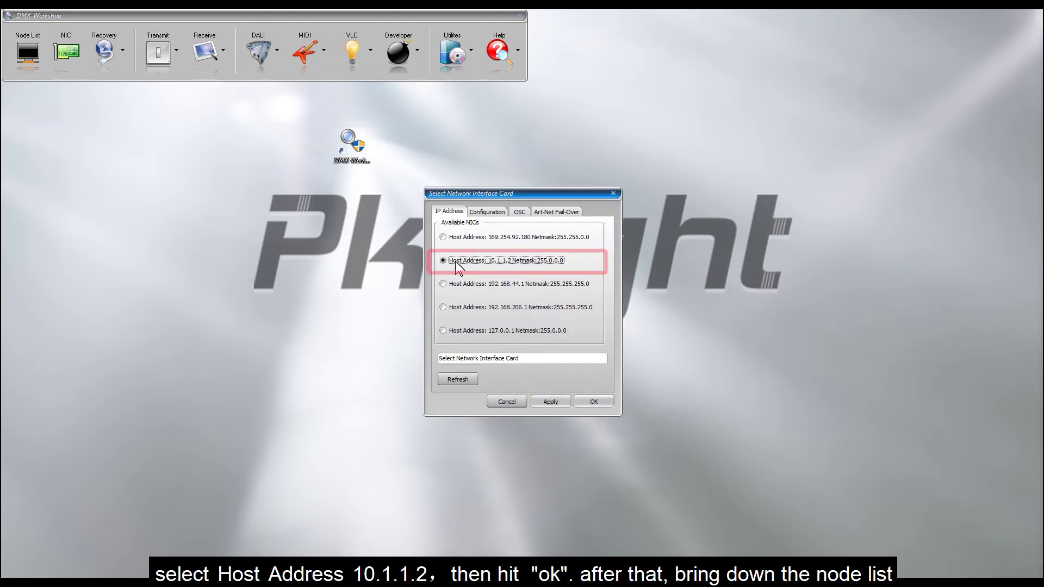
pyautogui.click(596, 405)
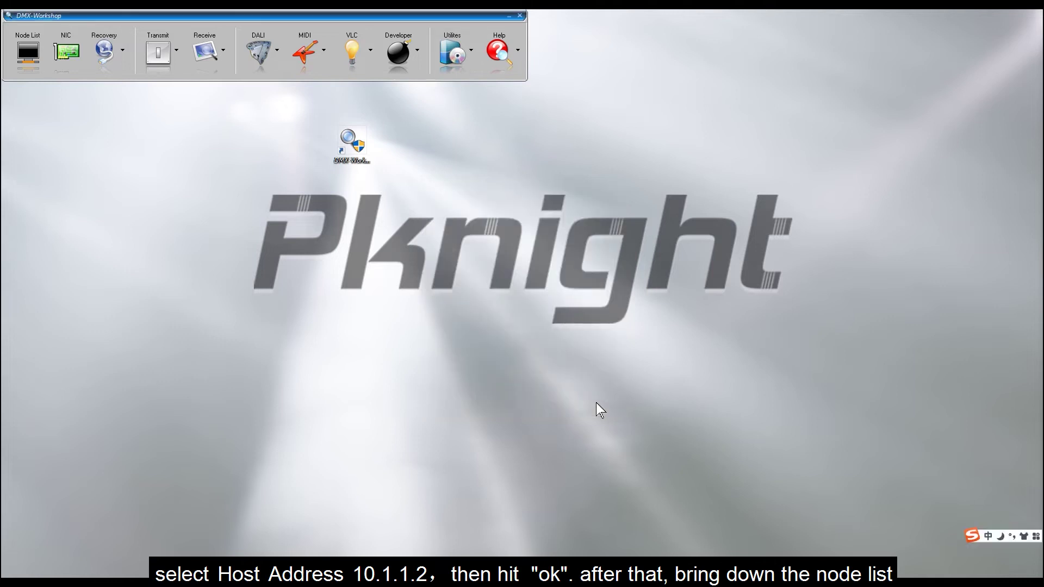
# Step: Show the active Art-Net nodes and open the IP address settings of the CR041R node
pyautogui.click(33, 56)
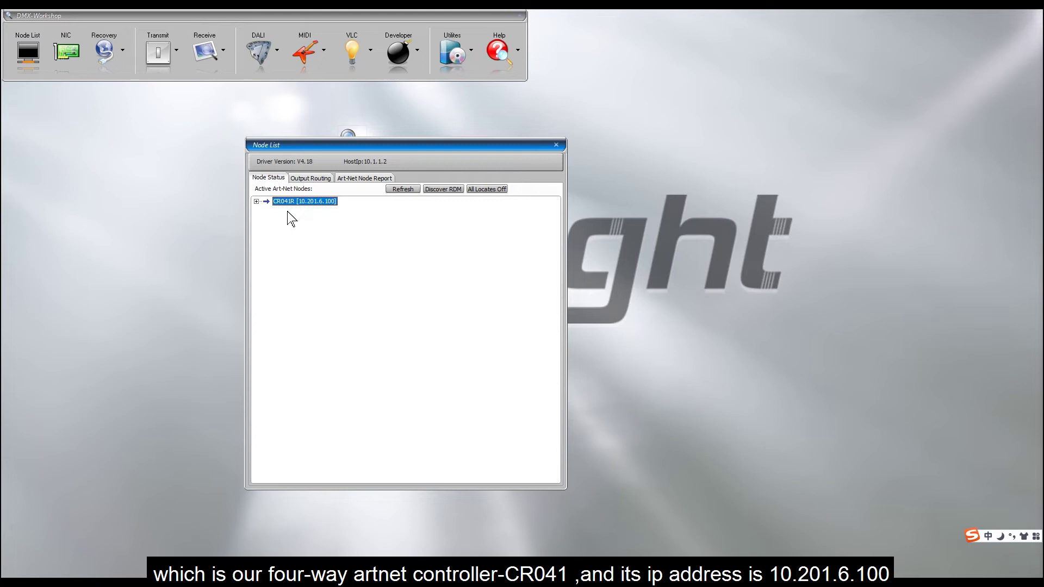
pyautogui.click(256, 201)
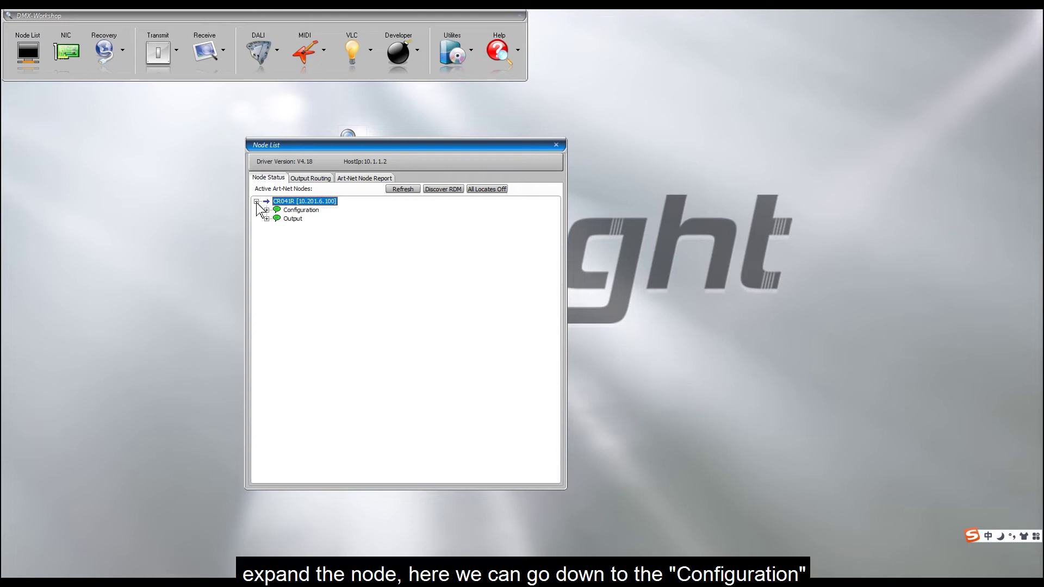
pyautogui.click(291, 211)
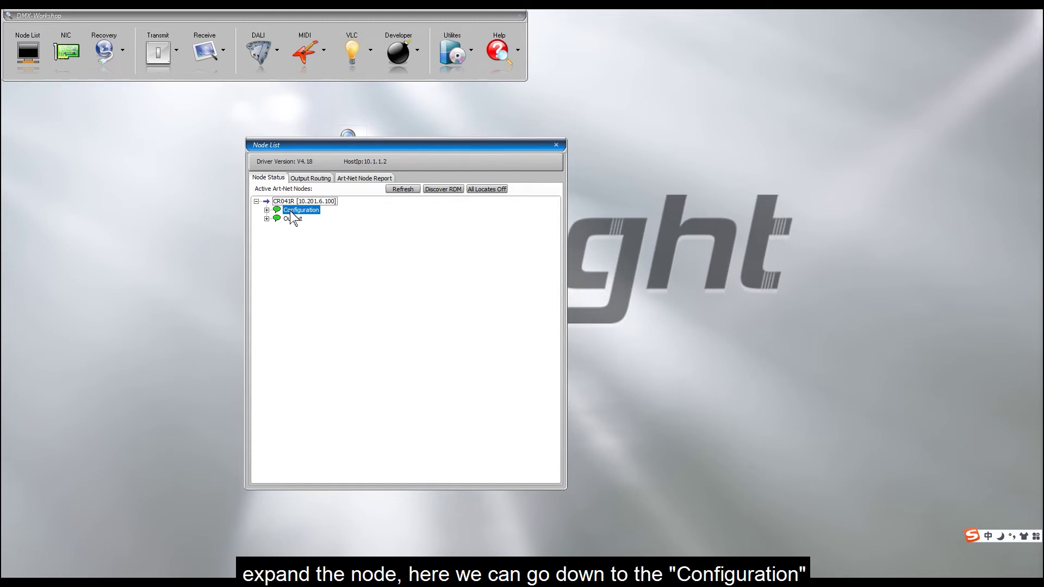
pyautogui.rightClick(293, 217)
pyautogui.moveTo(314, 314)
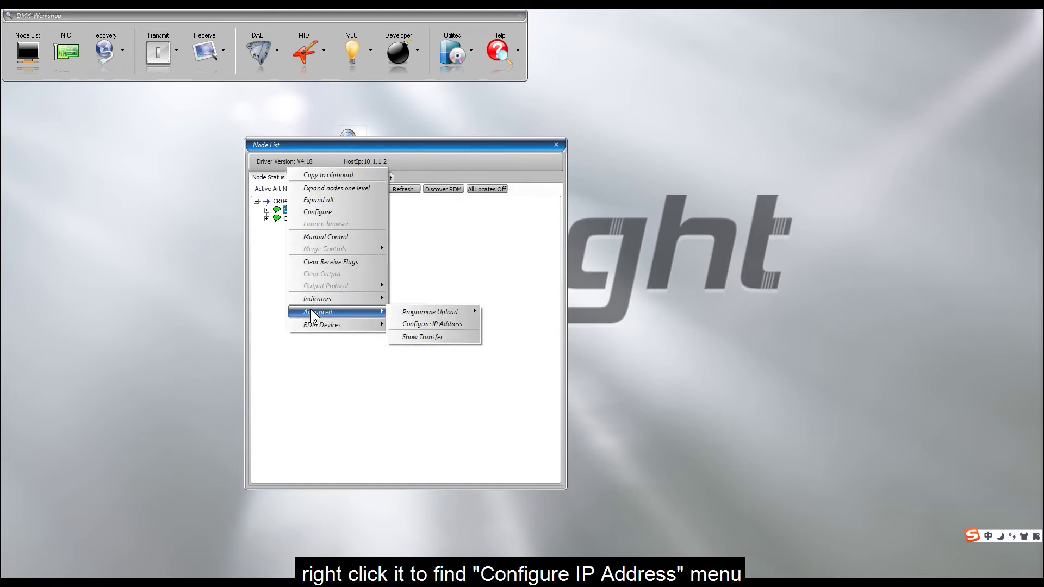
pyautogui.click(431, 325)
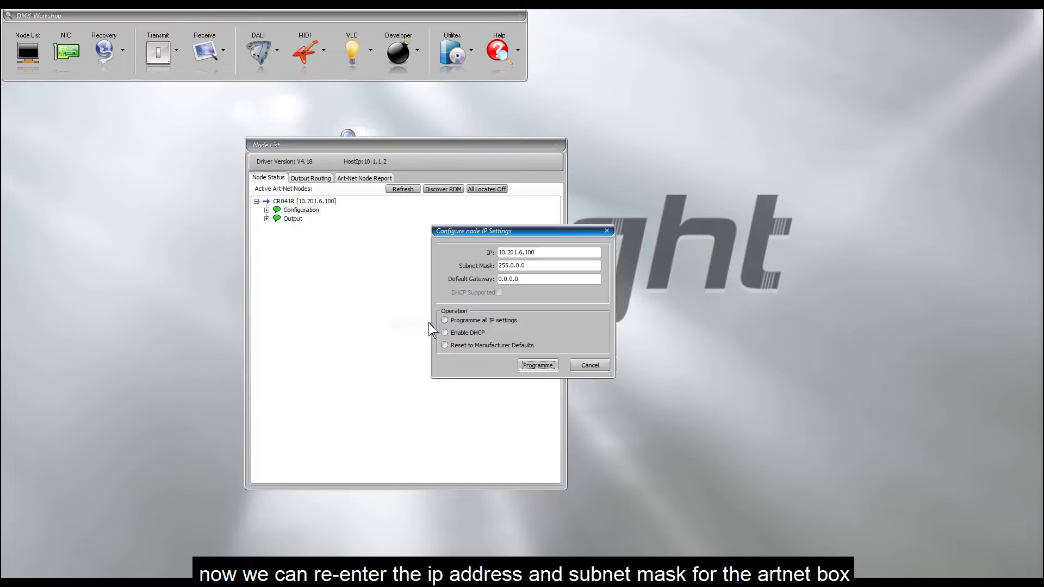
# Step: Programme the CR041R node with IP 192.168.1.101 and subnet mask 255.255.255.0
pyautogui.doubleClick(545, 252)
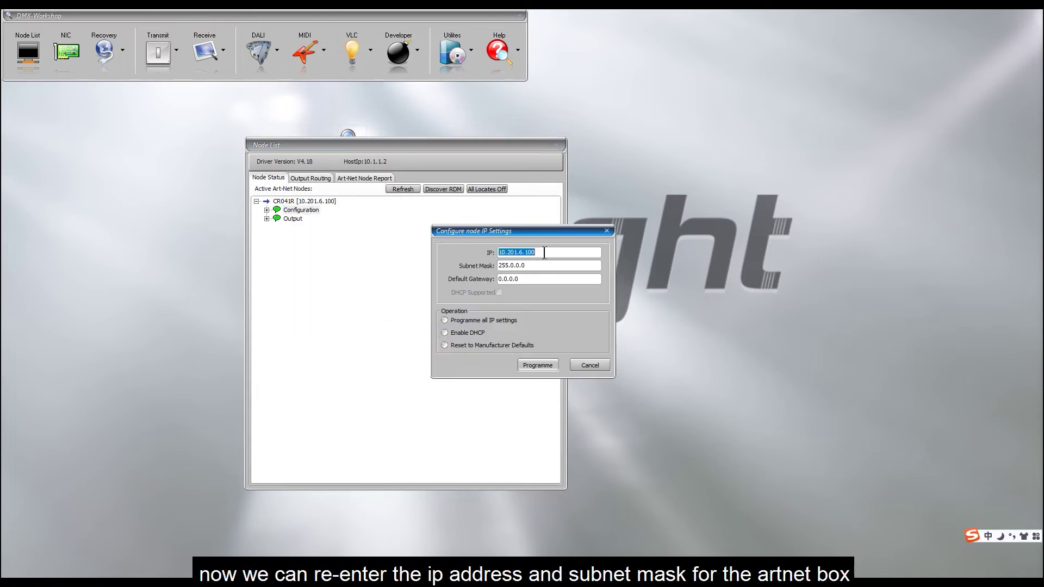
pyautogui.write('192')
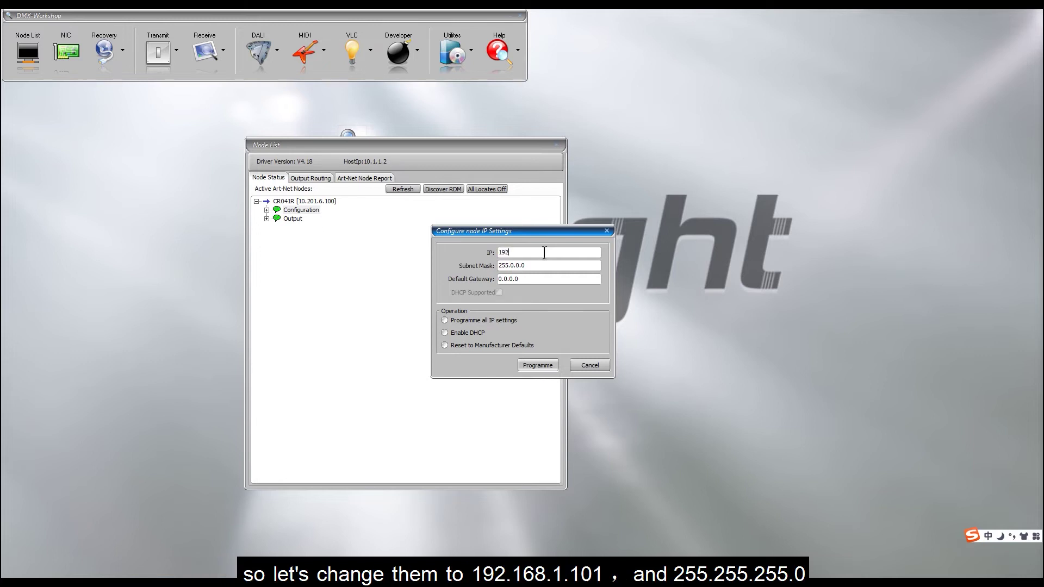
pyautogui.write('.168.1.101')
pyautogui.press('Tab')
pyautogui.write('255.255.255.0')
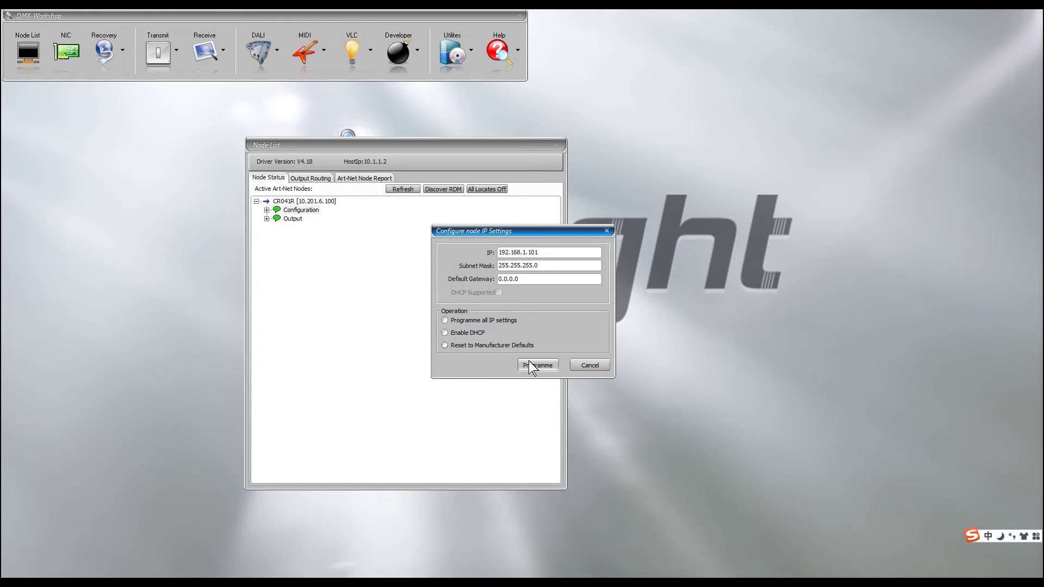
pyautogui.click(531, 366)
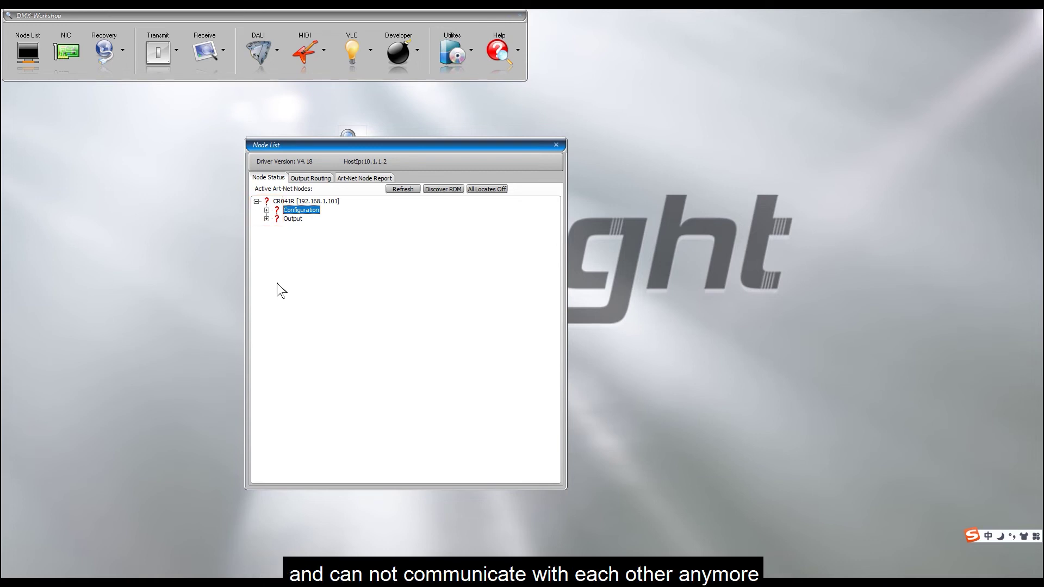
# Step: Close DMX-Workshop and set the laptop's IPv4 address to 192.168.1.25 with subnet mask 255.255.255.0
pyautogui.click(556, 145)
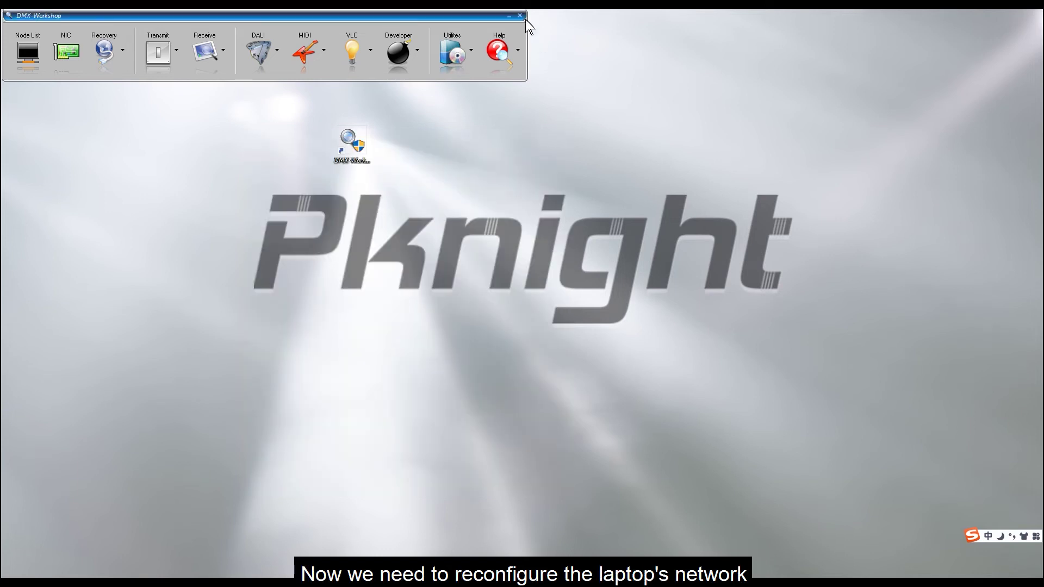
pyautogui.hotkey('alt', 'F4')
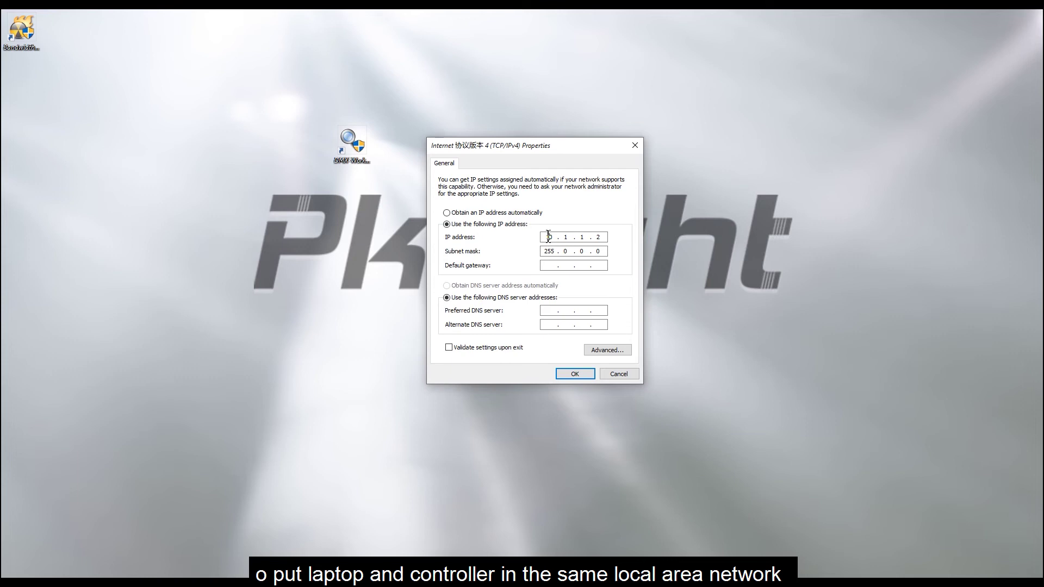
pyautogui.doubleClick(548, 238)
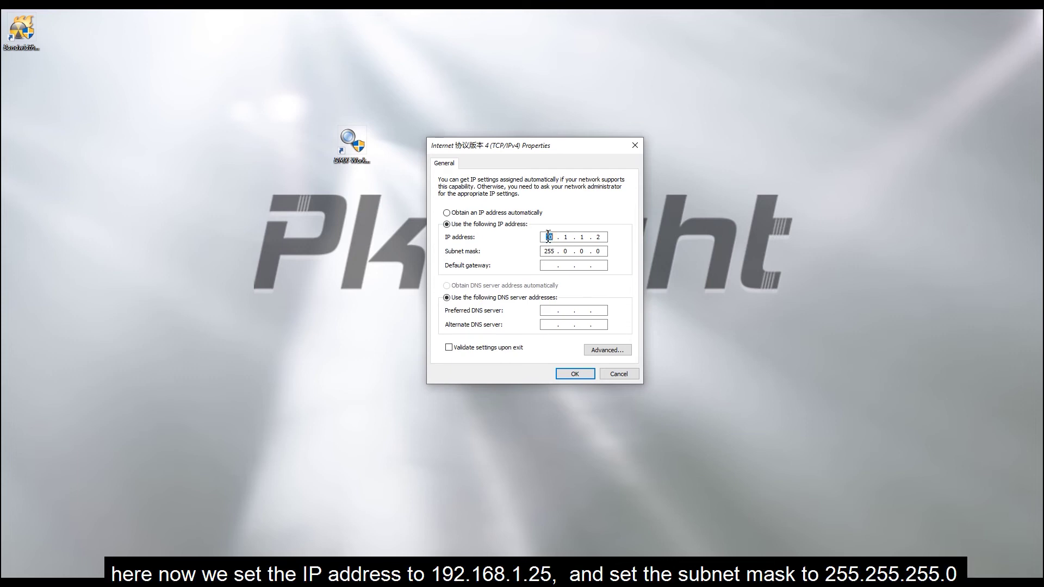
pyautogui.write('192 . 168 . 1 . 25')
pyautogui.doubleClick(556, 251)
pyautogui.write('255 . 255 . 255')
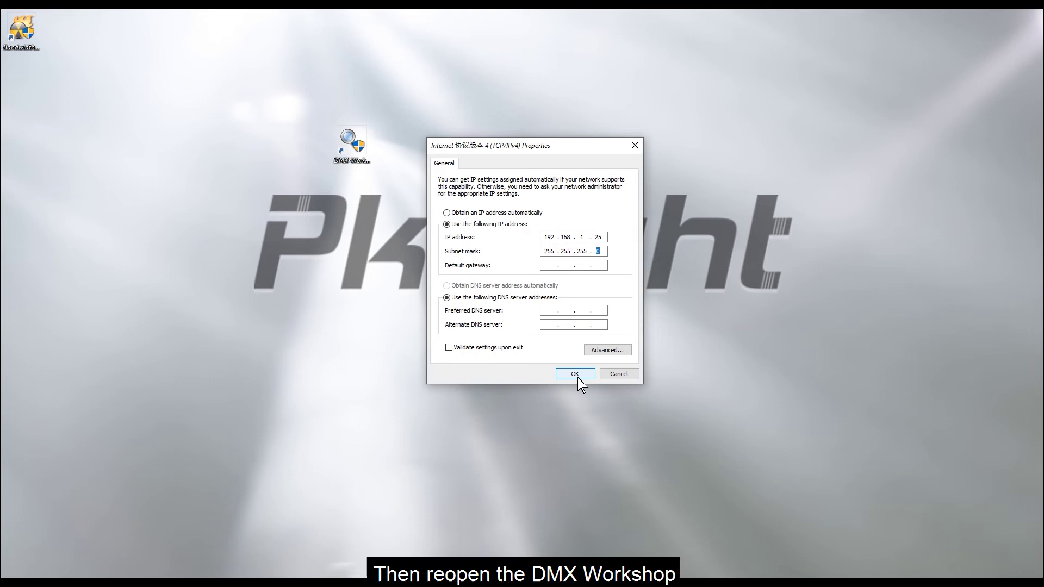
pyautogui.click(578, 378)
# Step: Reopen DMX-Workshop and select host address 192.168.1.25 as the network interface card
pyautogui.click(359, 145)
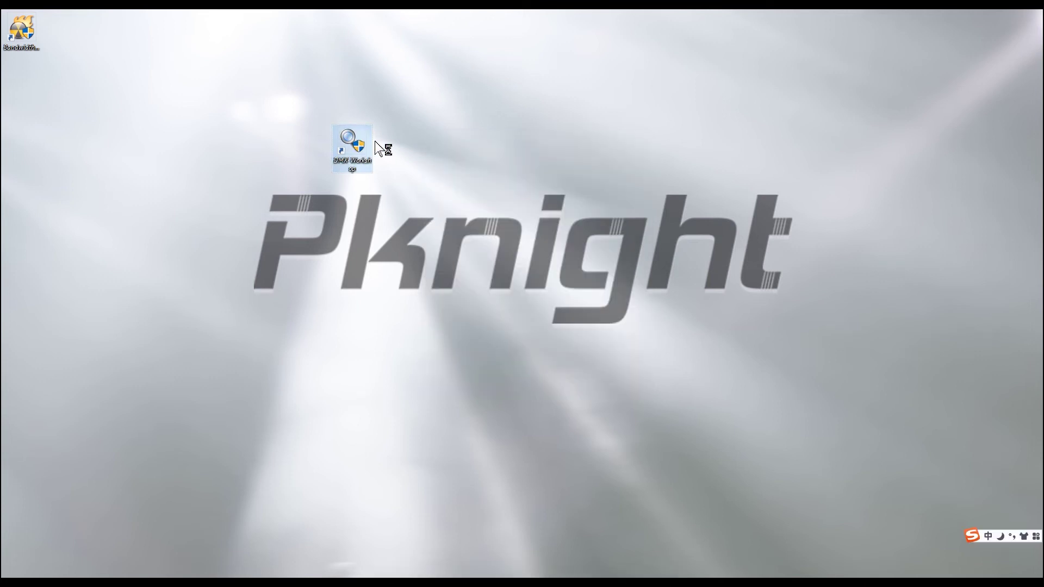
pyautogui.click(444, 256)
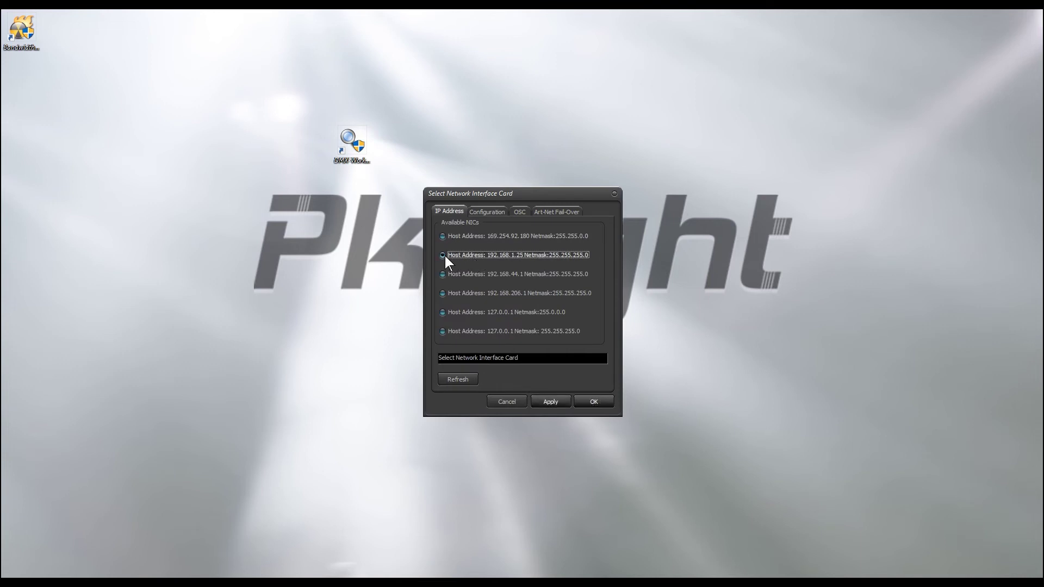
pyautogui.click(592, 402)
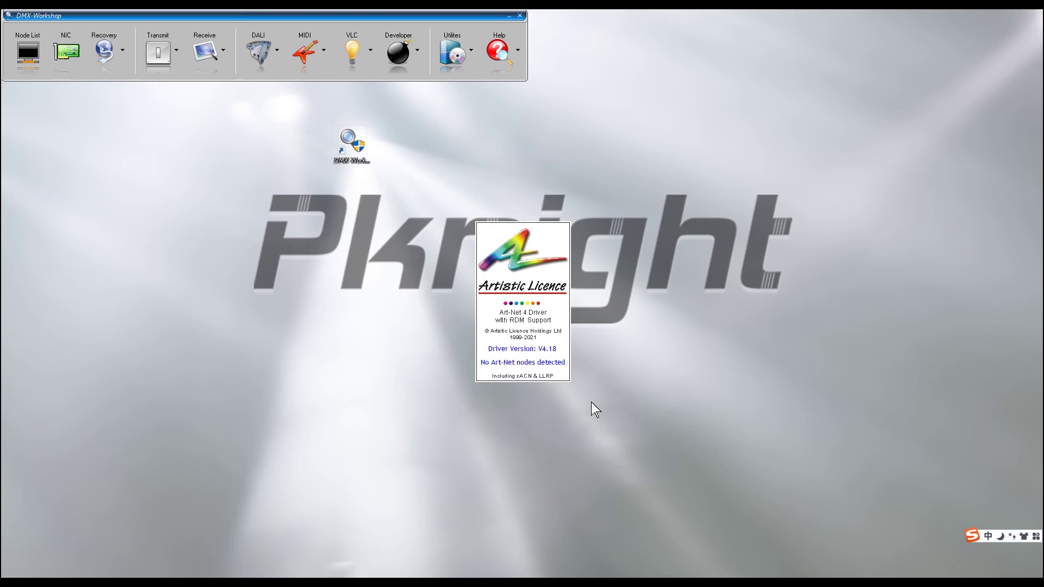
# Step: Set the universe of DMX Output 1 on the CR041R node to 272
pyautogui.click(28, 54)
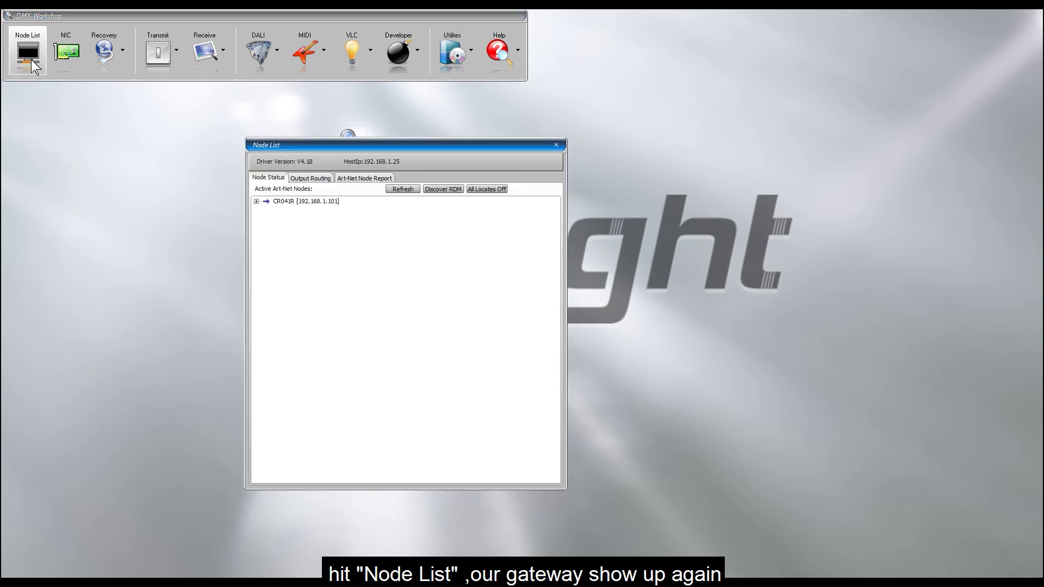
pyautogui.click(256, 202)
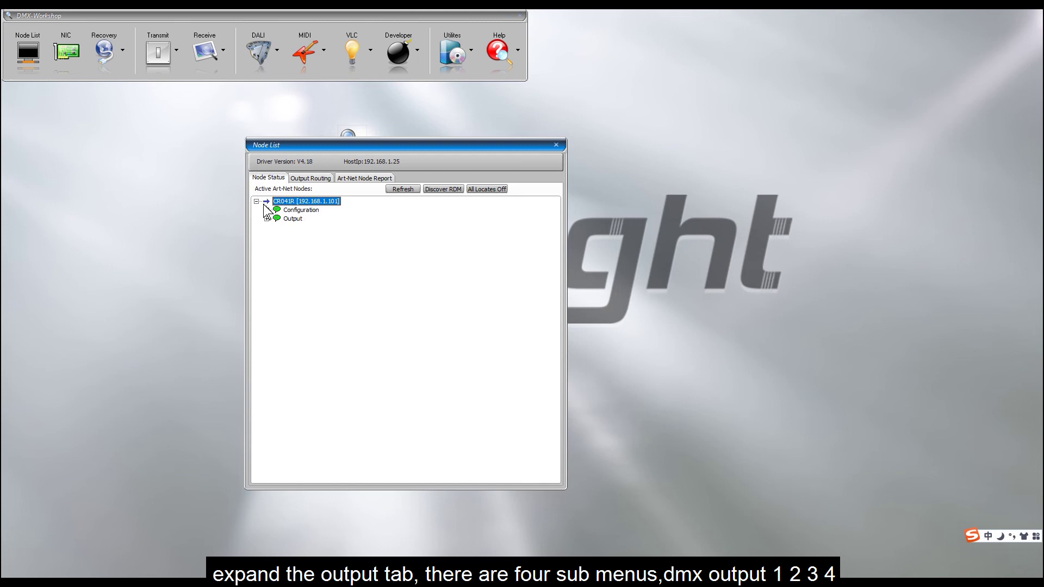
pyautogui.click(267, 219)
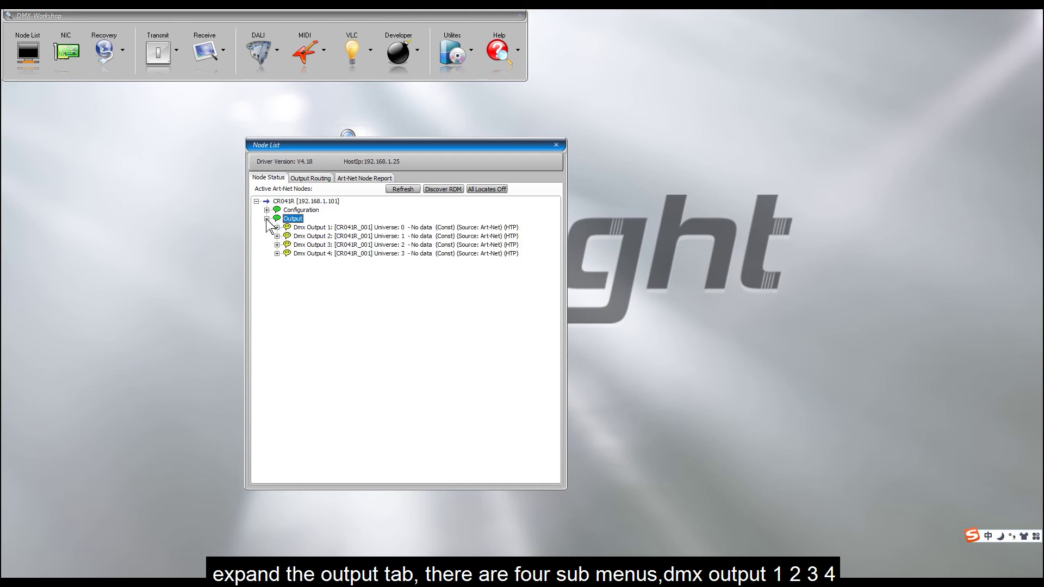
pyautogui.rightClick(324, 229)
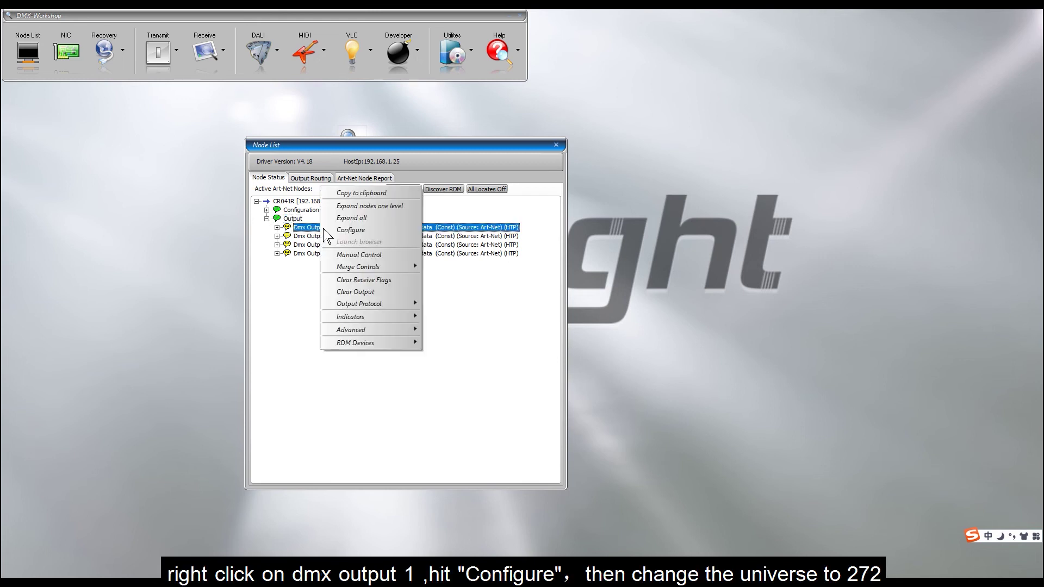
pyautogui.click(354, 233)
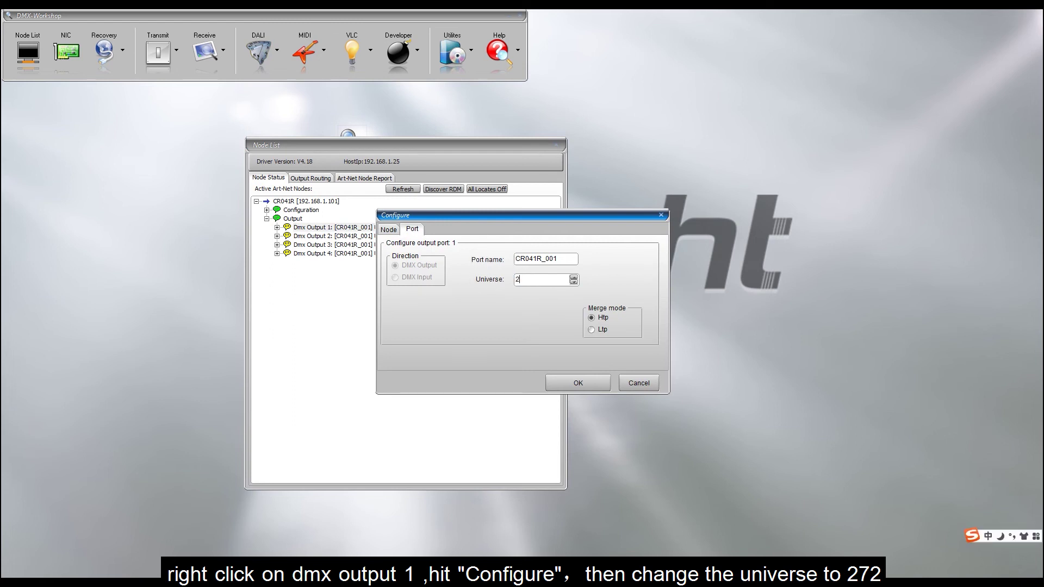
pyautogui.write('28')
pyautogui.press('BackSpace')
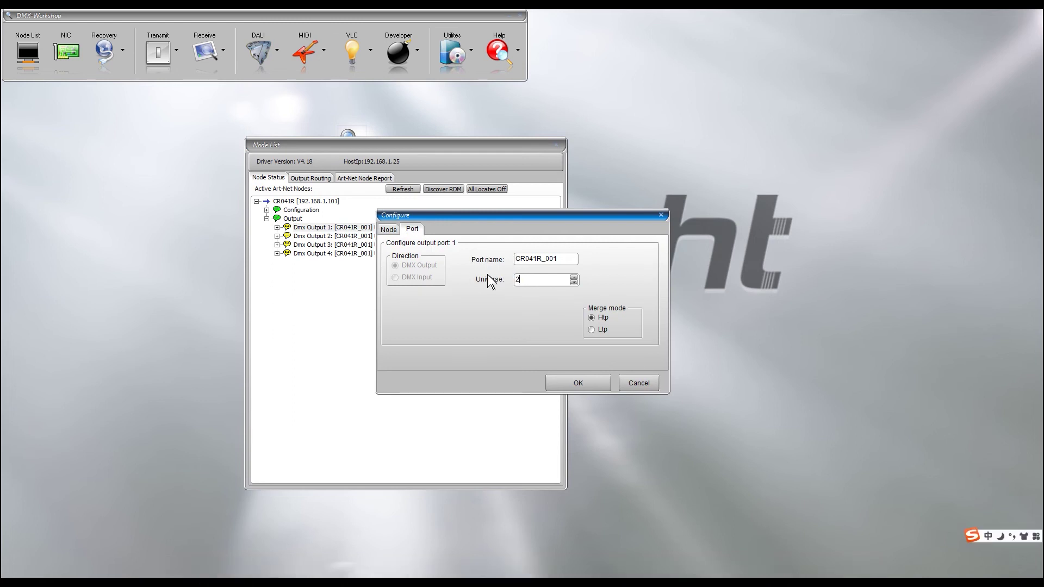
pyautogui.write('72')
pyautogui.click(587, 383)
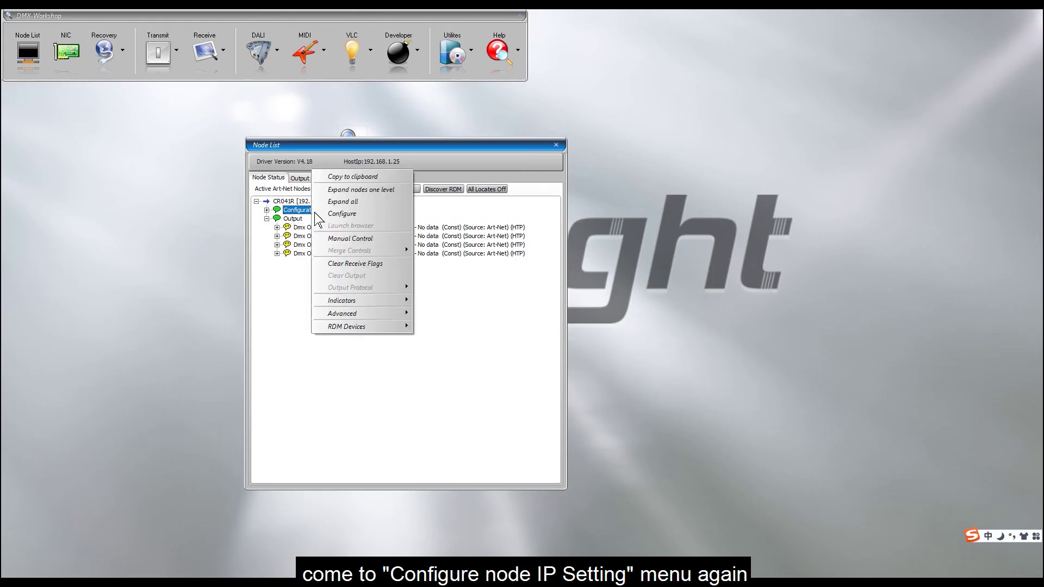
# Step: Reset the CR041R node's IP settings to manufacturer defaults and programme the node
pyautogui.moveTo(358, 313)
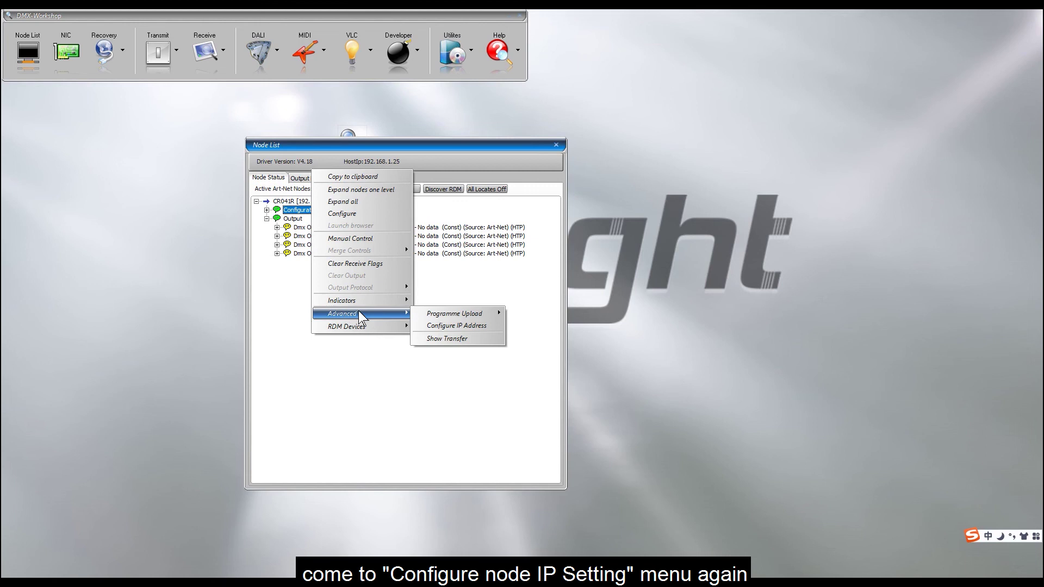
pyautogui.click(436, 322)
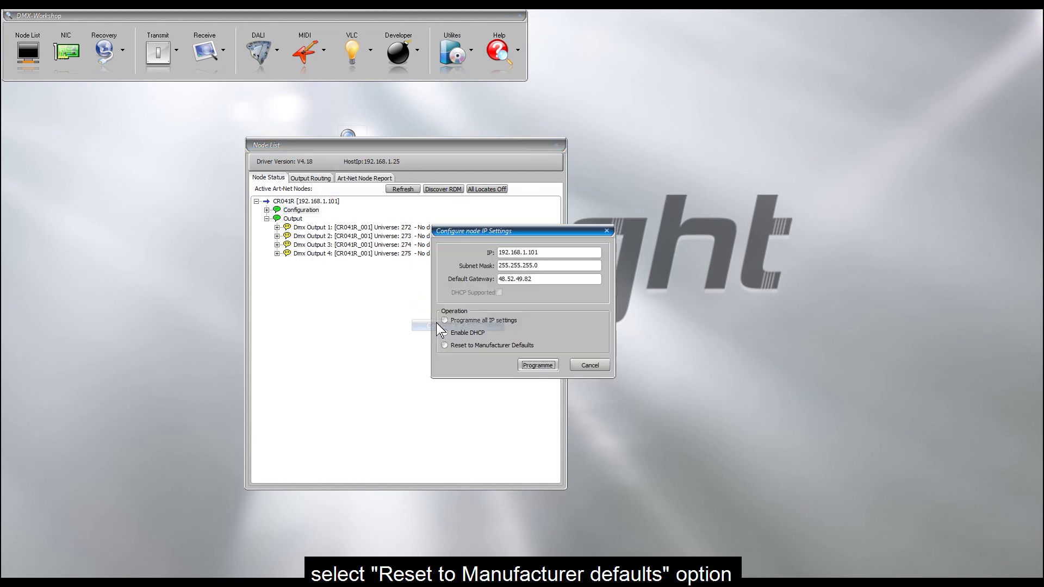
pyautogui.click(488, 346)
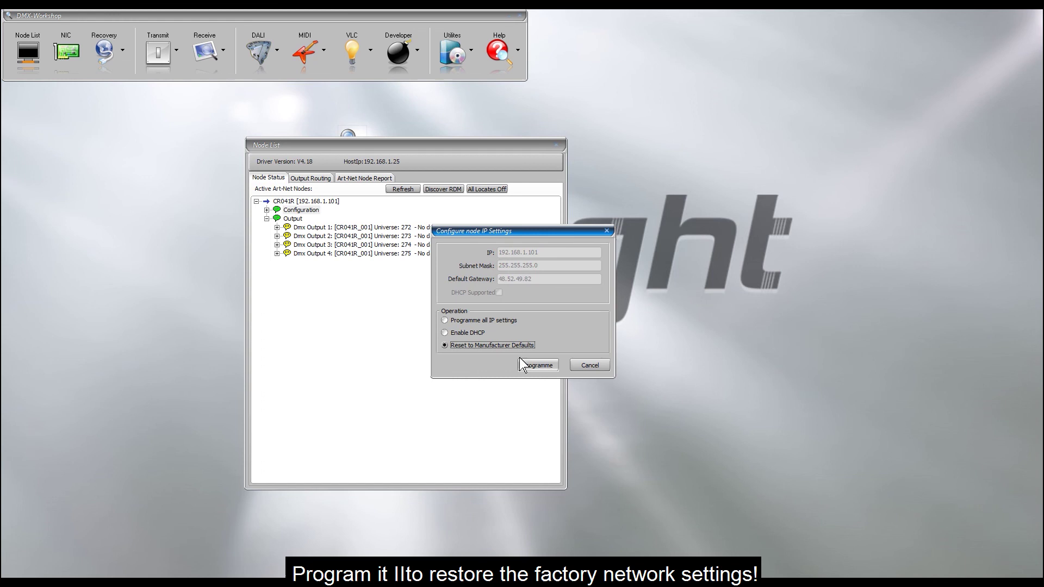
pyautogui.click(533, 366)
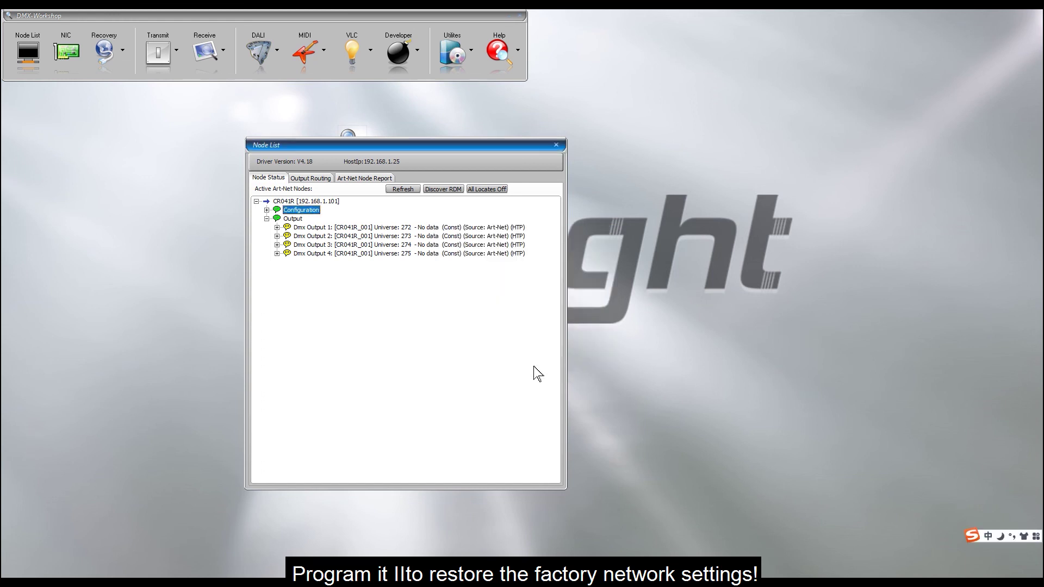